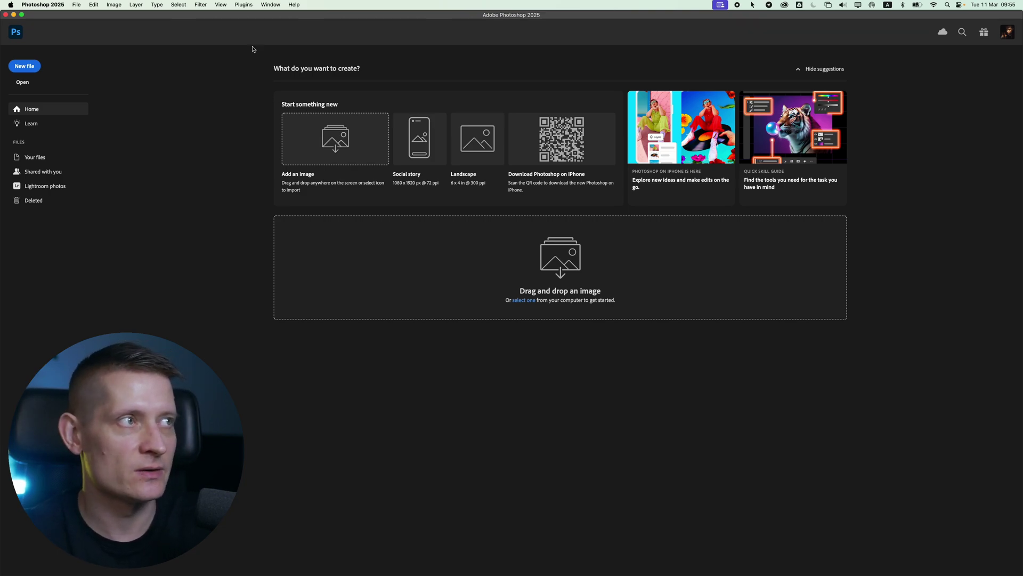
# Launch Bulk Mockup from the Plugins menu and look over its Settings and Main views.
pyautogui.click(247, 7)
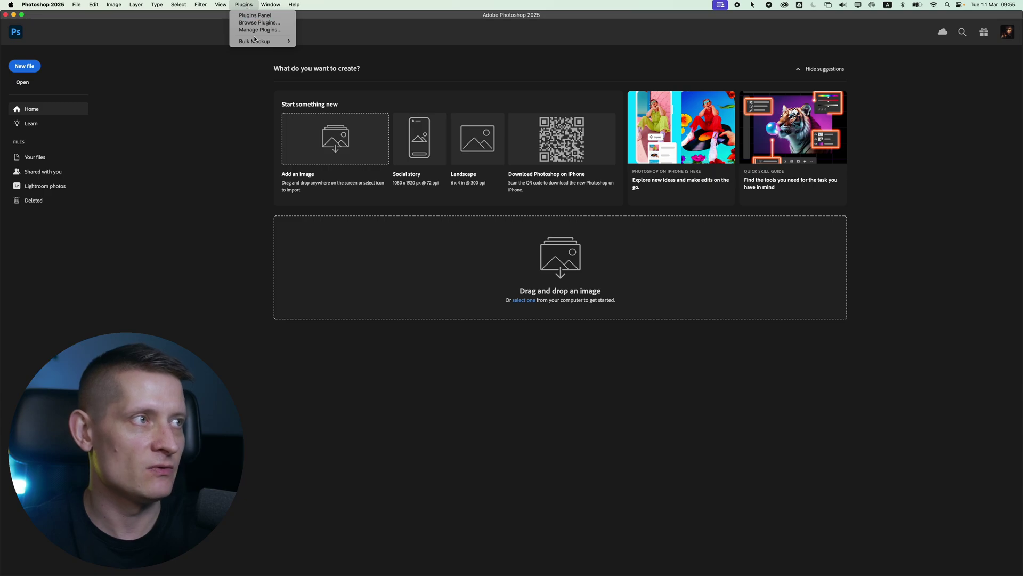
pyautogui.moveTo(256, 41)
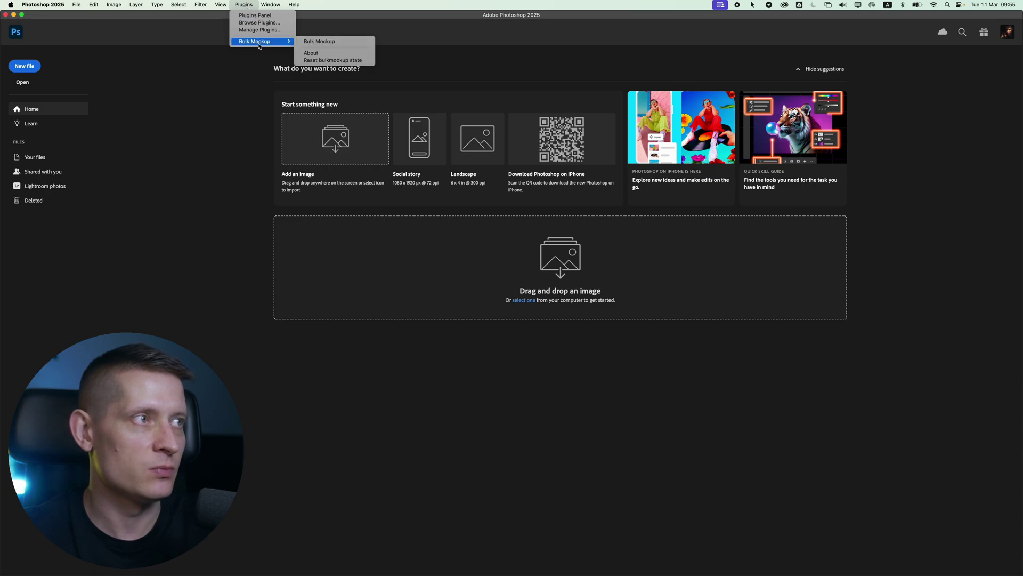
pyautogui.click(324, 42)
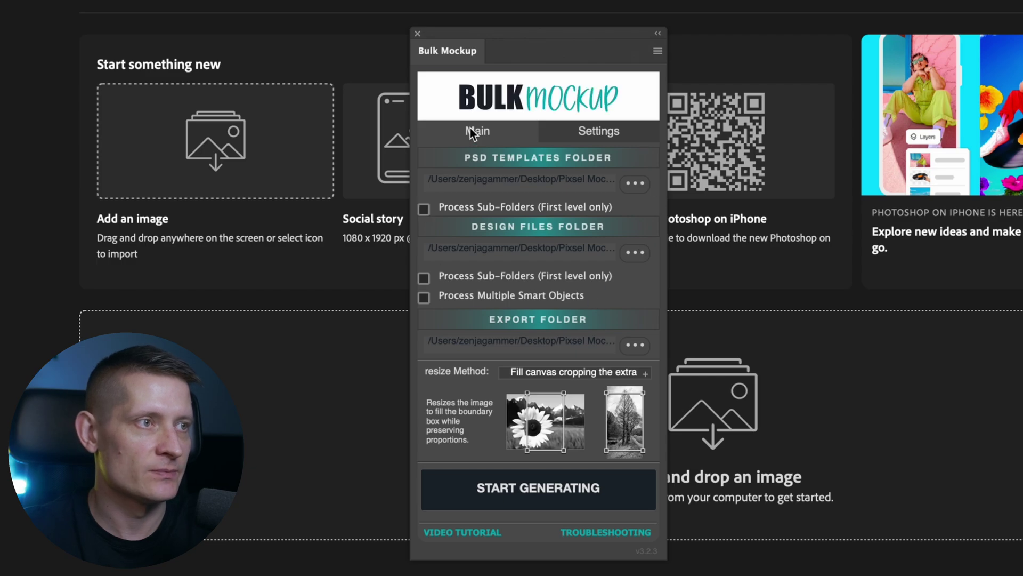
pyautogui.click(597, 134)
pyautogui.click(510, 134)
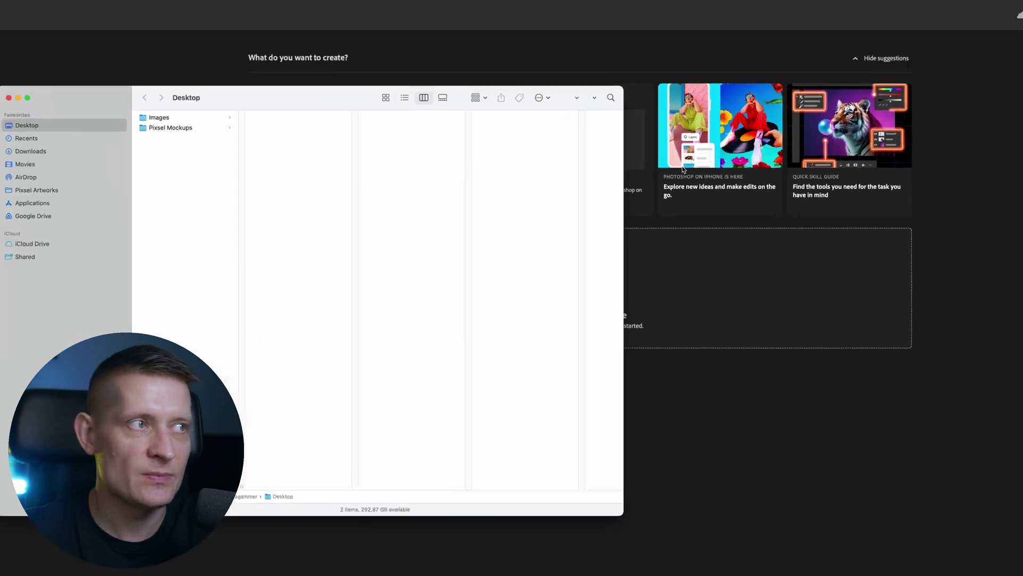
# In Finder's Pixsel Mockups > Mockups folder, preview the PSD templates and bring up options for 1.psd.
pyautogui.click(200, 129)
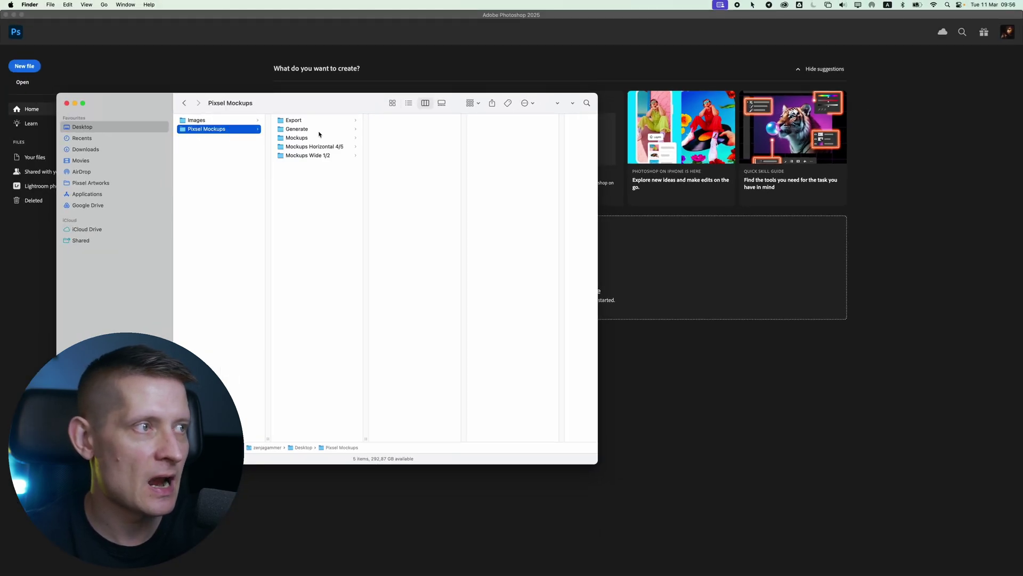
pyautogui.click(300, 141)
pyautogui.press('Right')
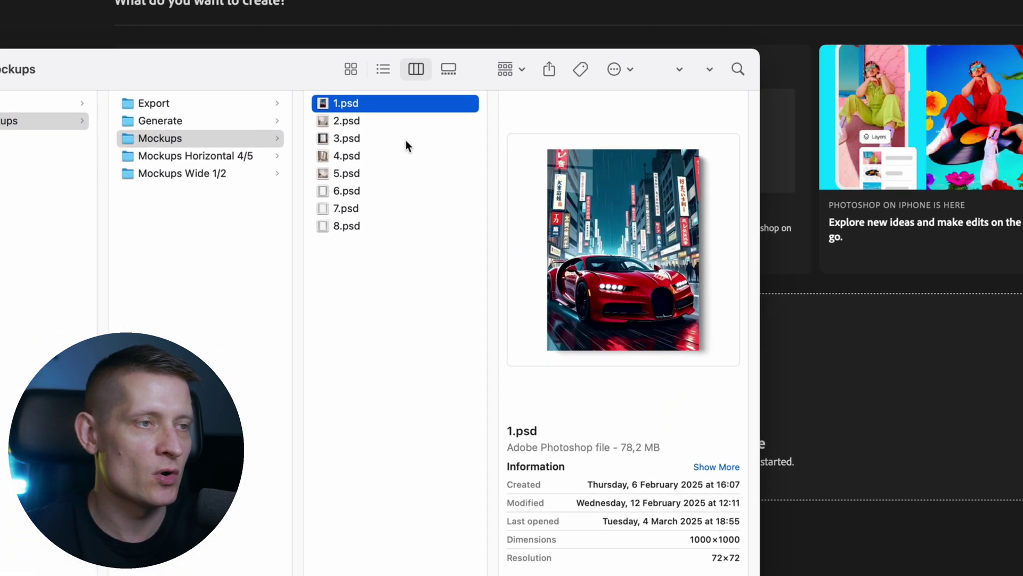
pyautogui.press('Down')
pyautogui.press('Down')
pyautogui.press('Down')
pyautogui.press('Down')
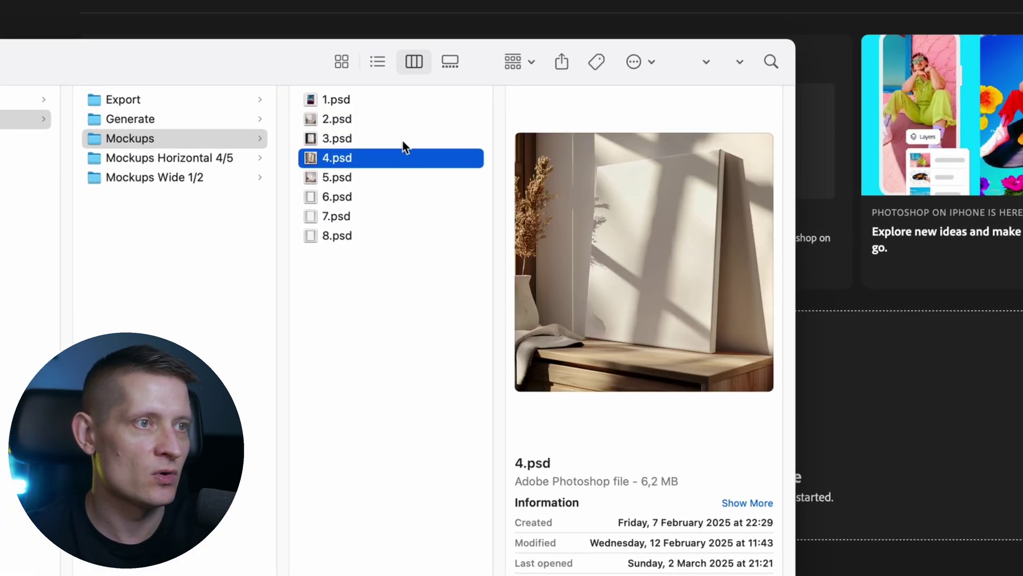
pyautogui.press('Down')
pyautogui.press('Up')
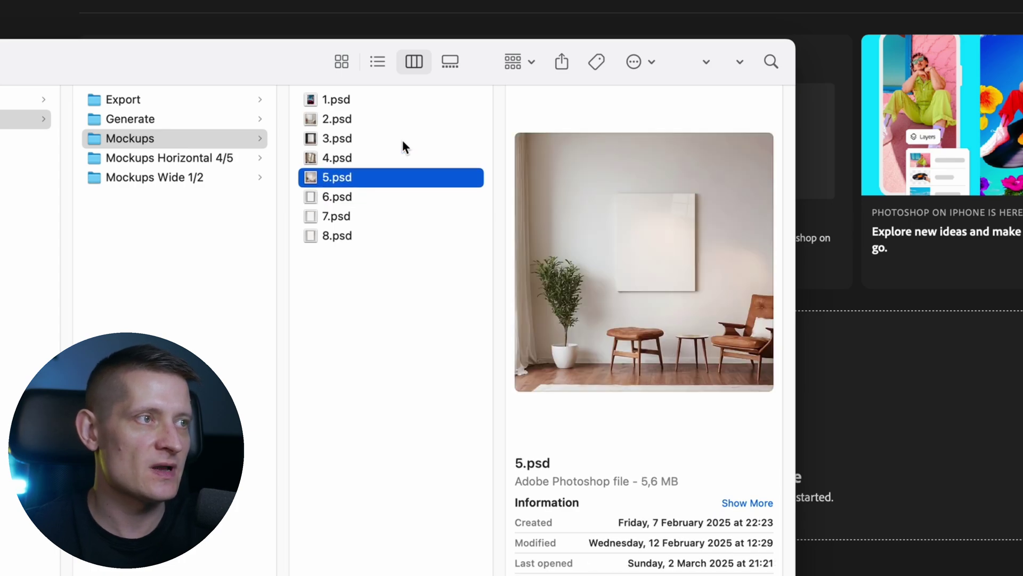
pyautogui.press('Up')
pyautogui.press('Up')
pyautogui.click(376, 98)
pyautogui.rightClick(376, 99)
# Open 1.psd in Photoshop, move the plugin panel aside, and inspect the Layer 4 copy and Design layers.
pyautogui.moveTo(405, 125)
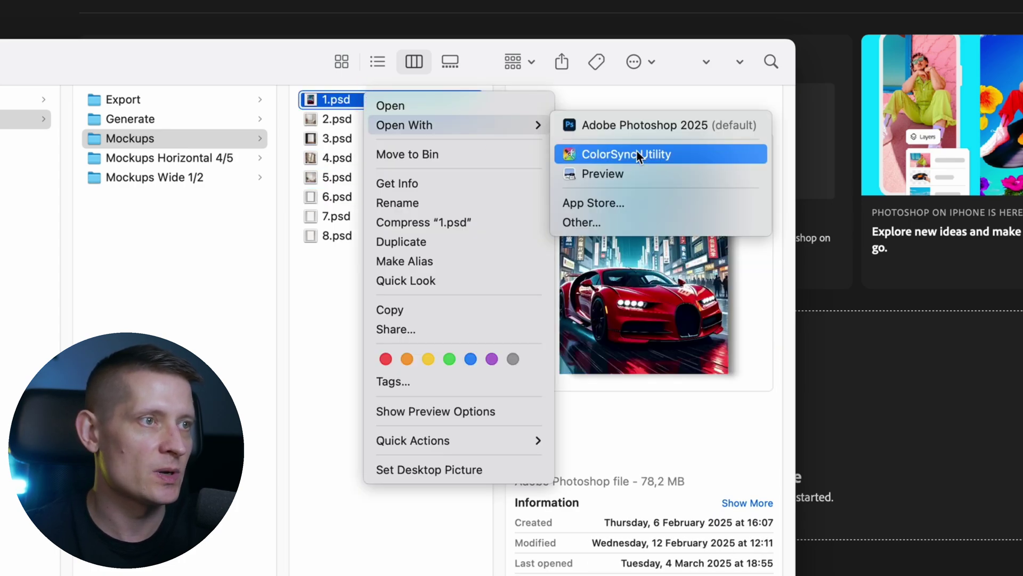
pyautogui.click(635, 123)
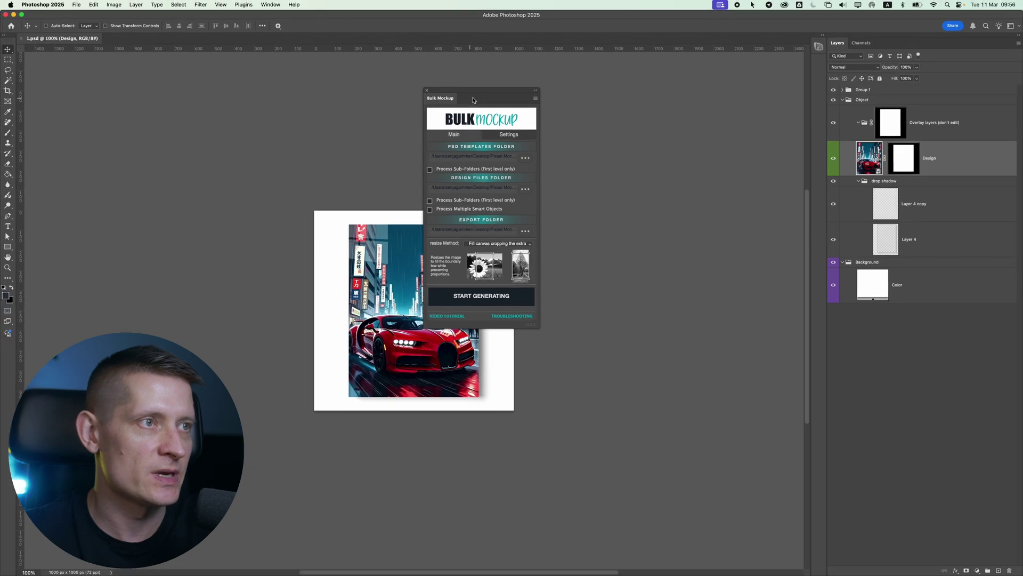
pyautogui.moveTo(501, 69); pyautogui.dragTo(729, 34)
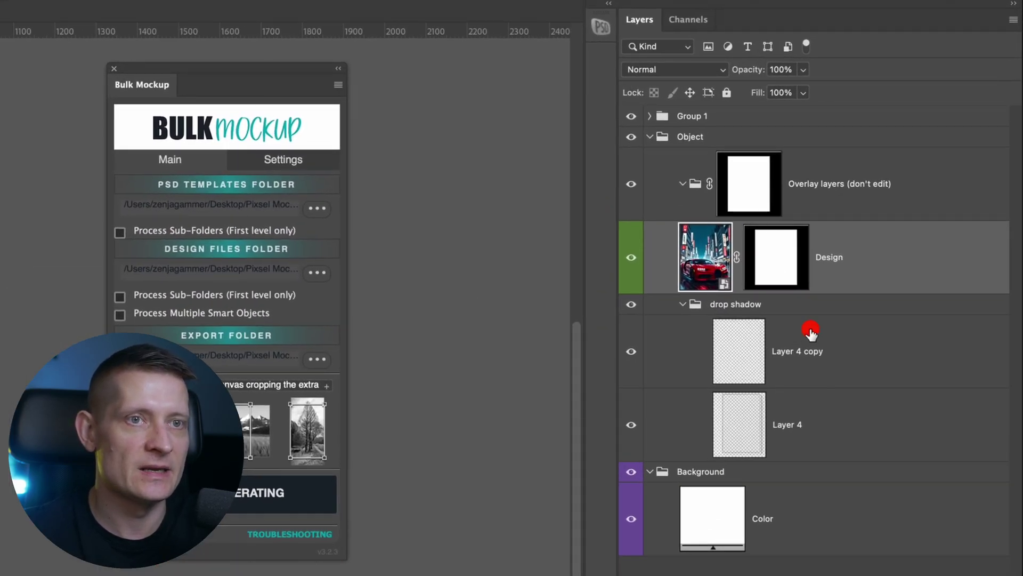
pyautogui.click(811, 335)
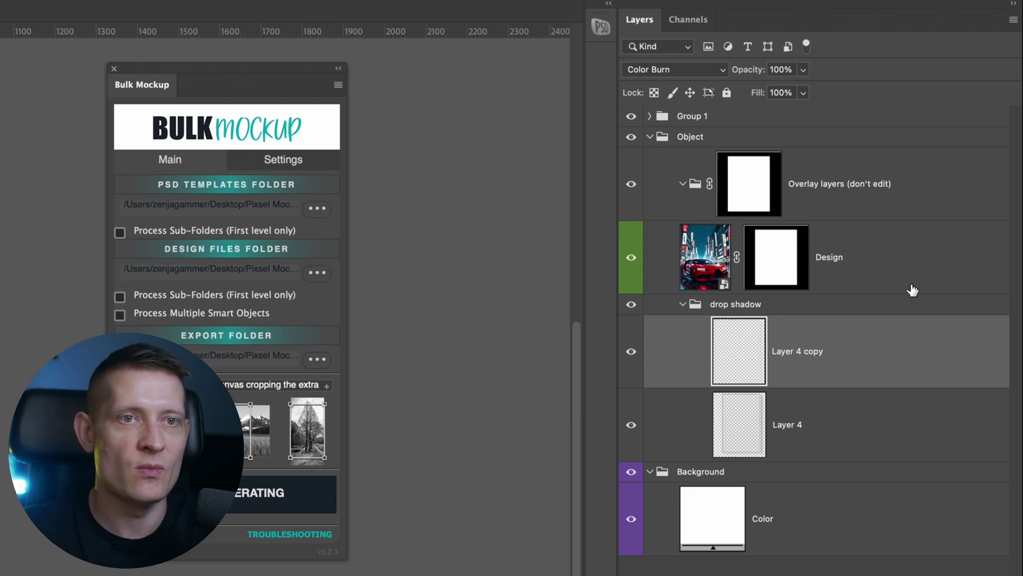
pyautogui.click(696, 272)
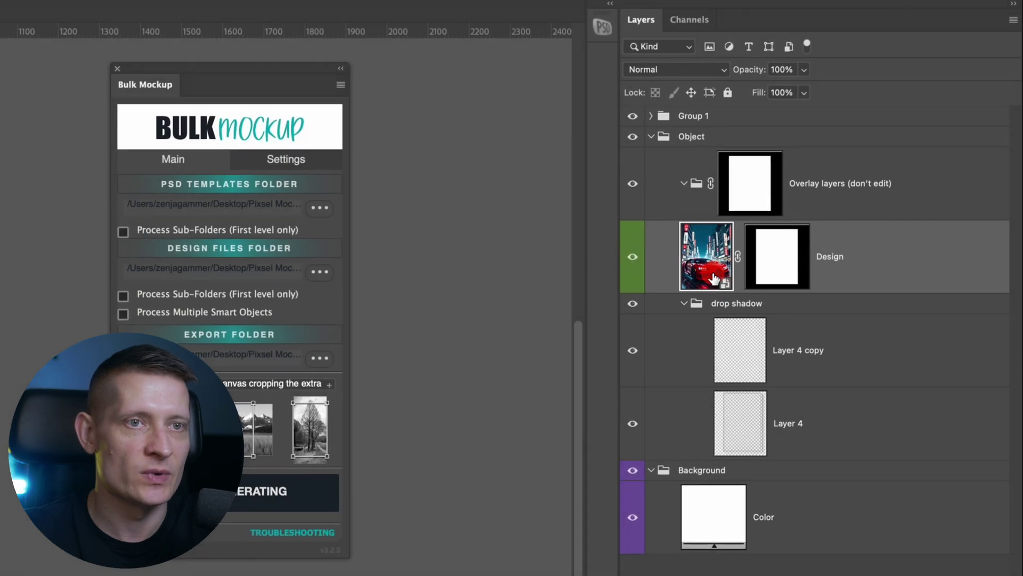
# Check the car design inside the Design smart object, then back in 1.psd expand Group 1.
pyautogui.doubleClick(714, 279)
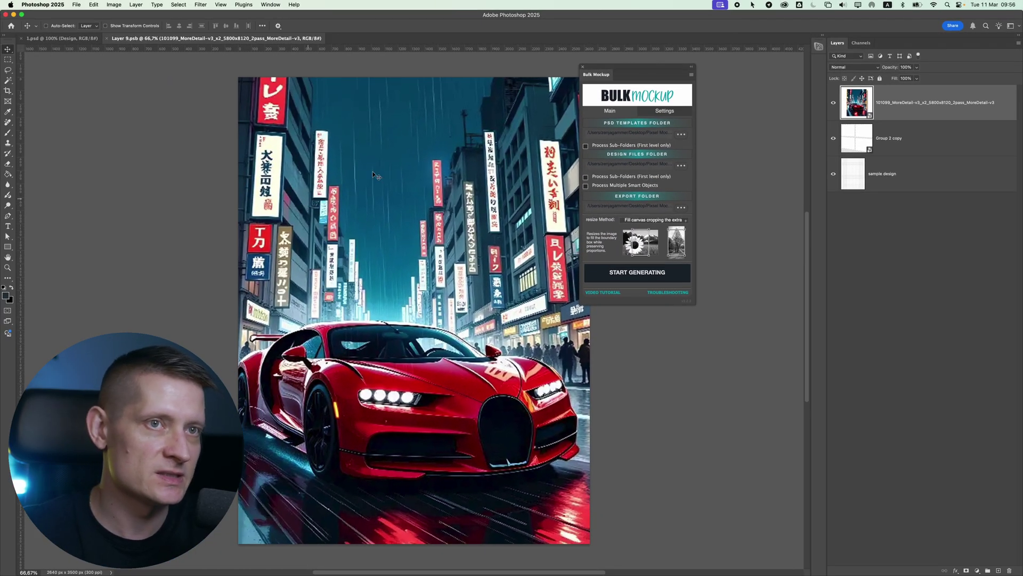
pyautogui.click(63, 38)
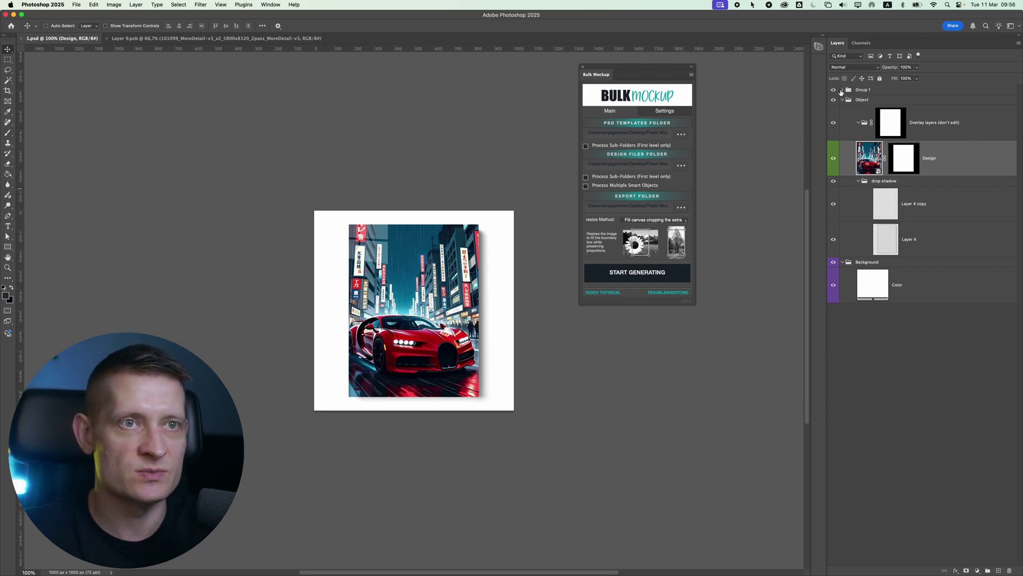
pyautogui.click(841, 91)
# Convert the Group 2 copy layer in Group 1 into a smart object.
pyautogui.click(906, 113)
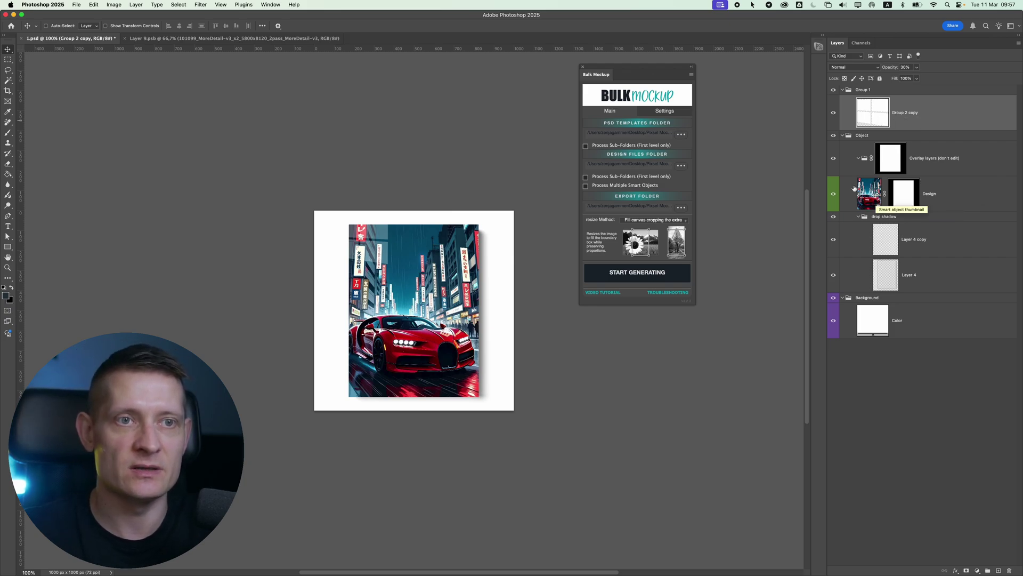
pyautogui.click(869, 193)
pyautogui.rightClick(878, 118)
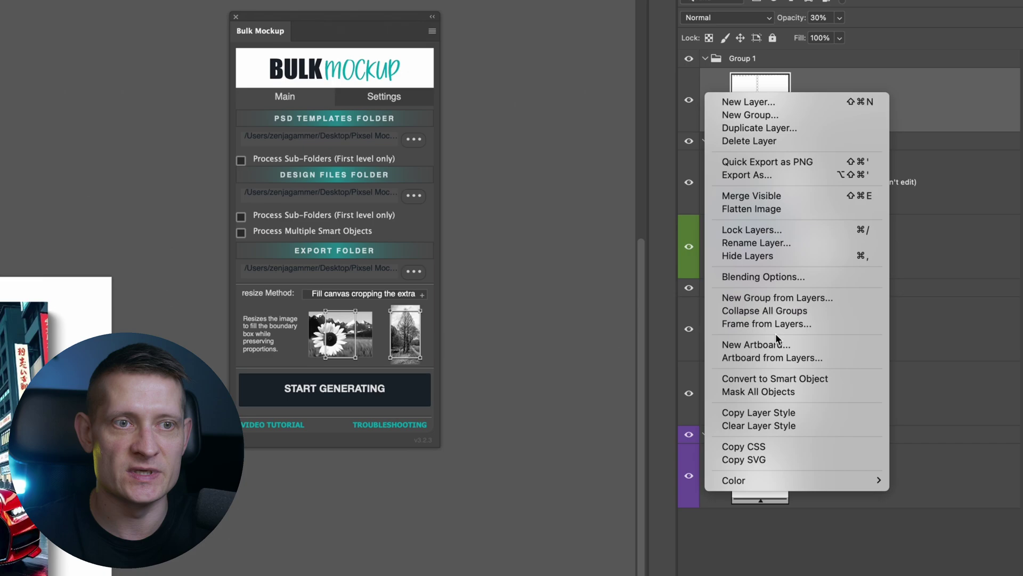
pyautogui.click(897, 268)
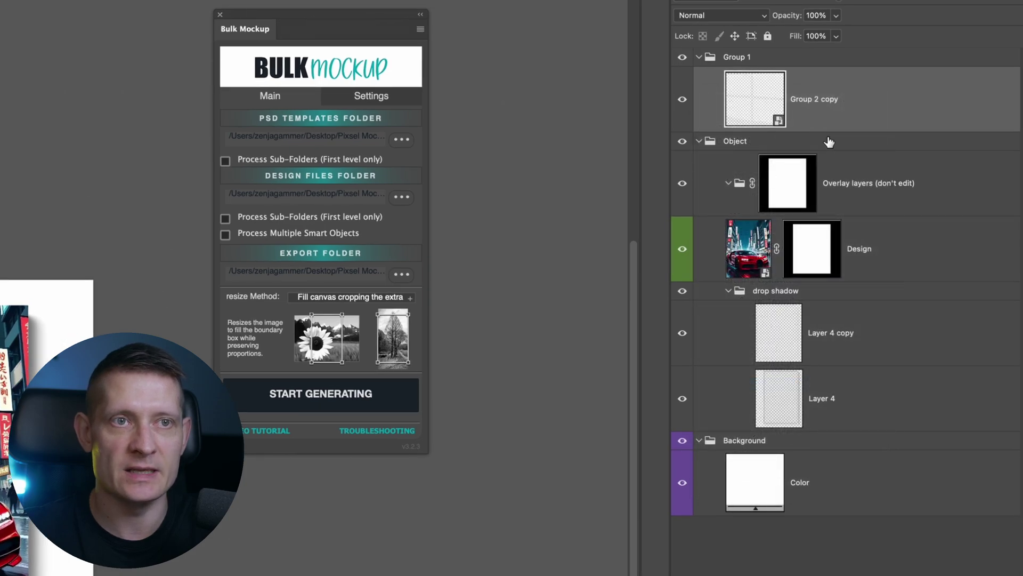
pyautogui.rightClick(896, 85)
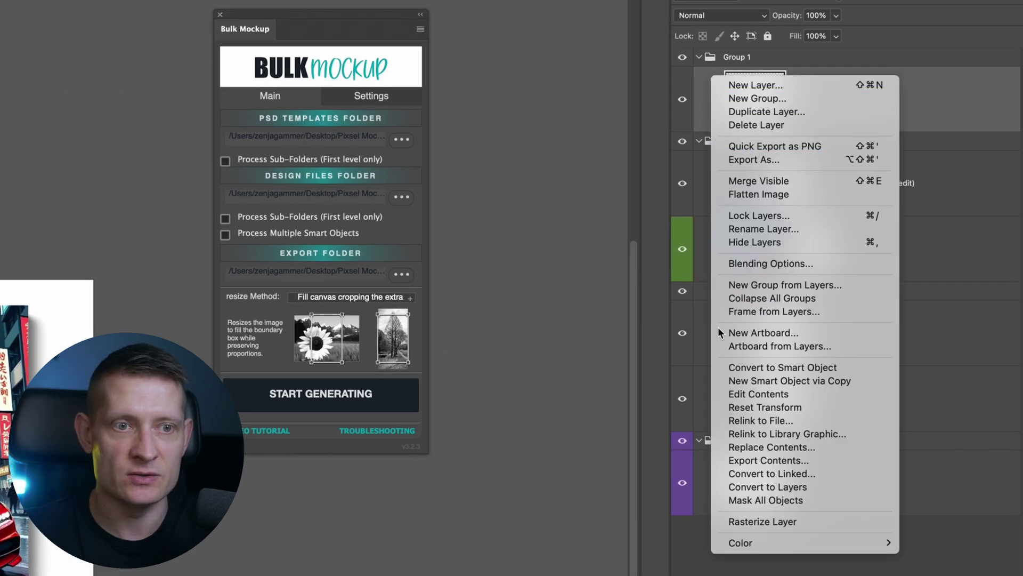
pyautogui.click(763, 522)
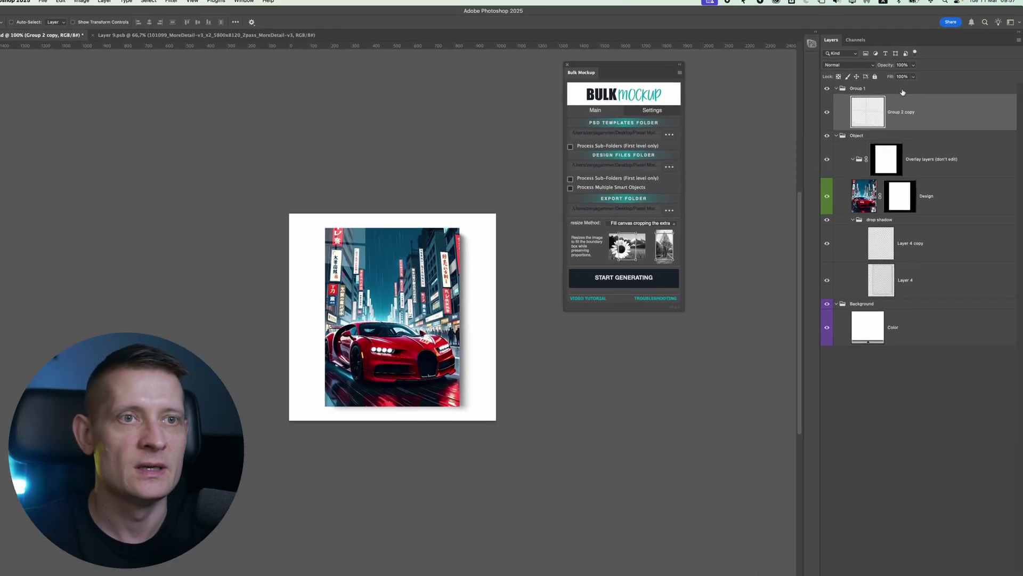
# On the 1.psd document, choose Mockups as PSD Templates folder and Generate/4/5 as Design Files folder.
pyautogui.click(151, 34)
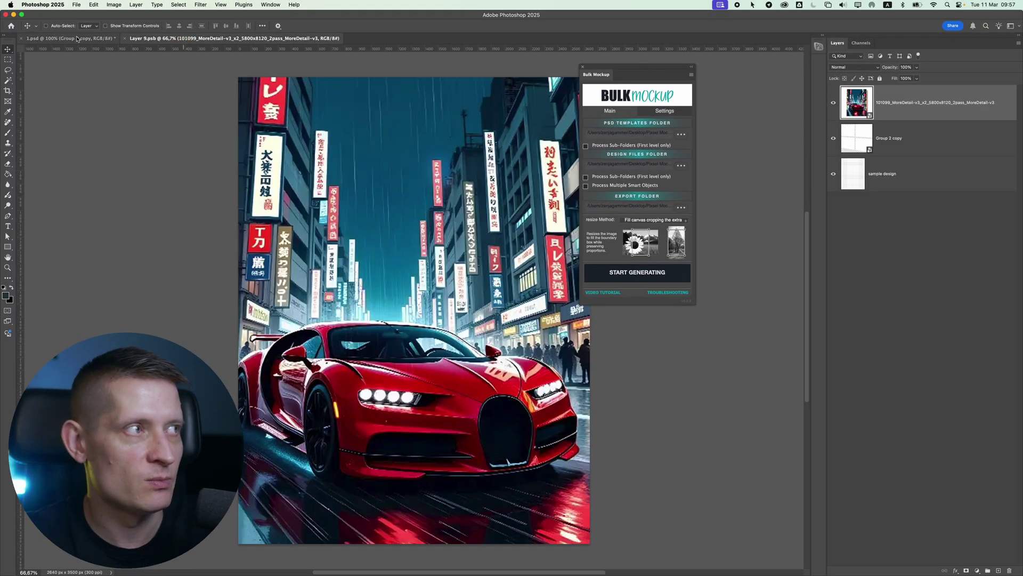
pyautogui.click(77, 38)
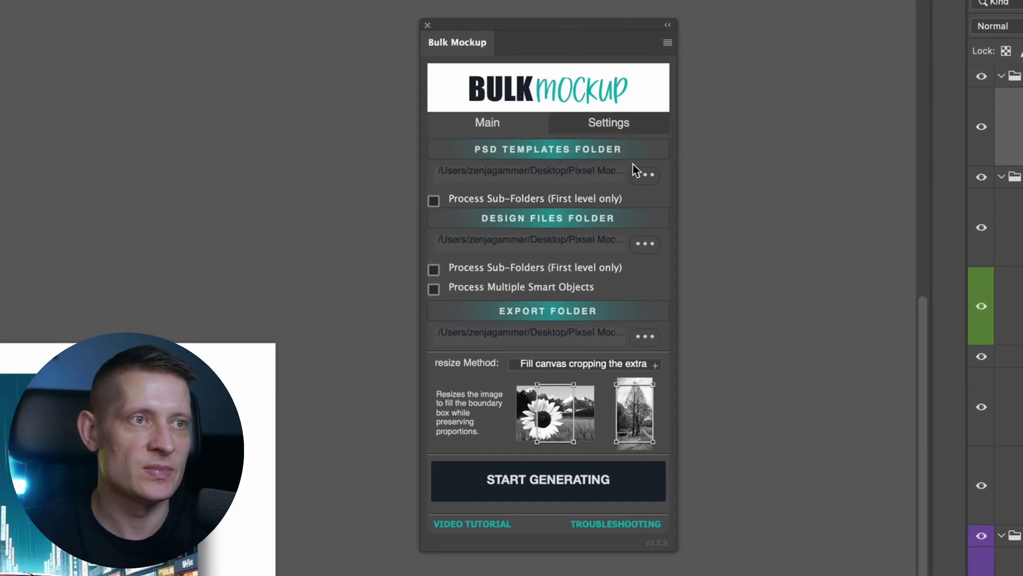
pyautogui.click(643, 175)
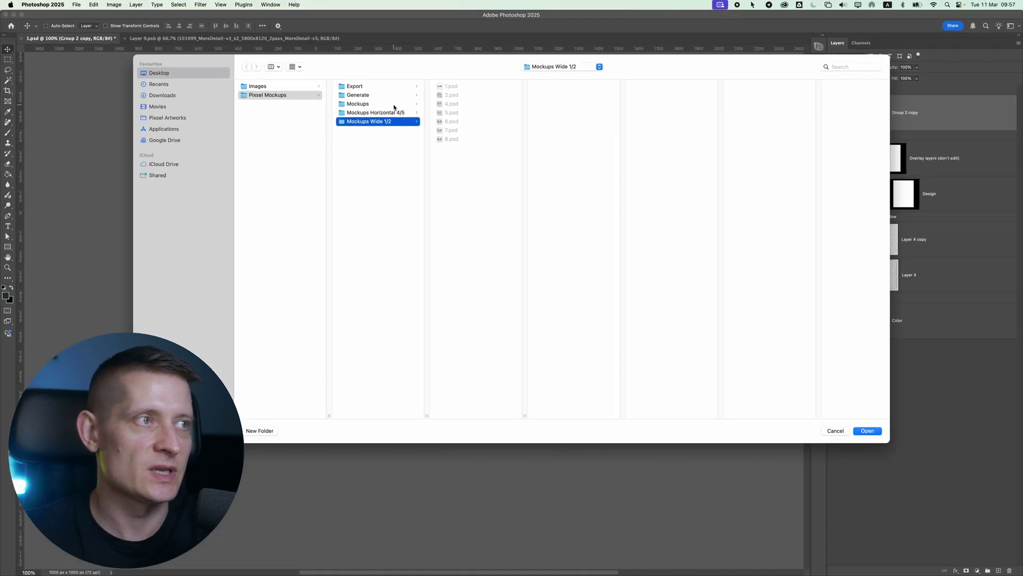
pyautogui.click(386, 104)
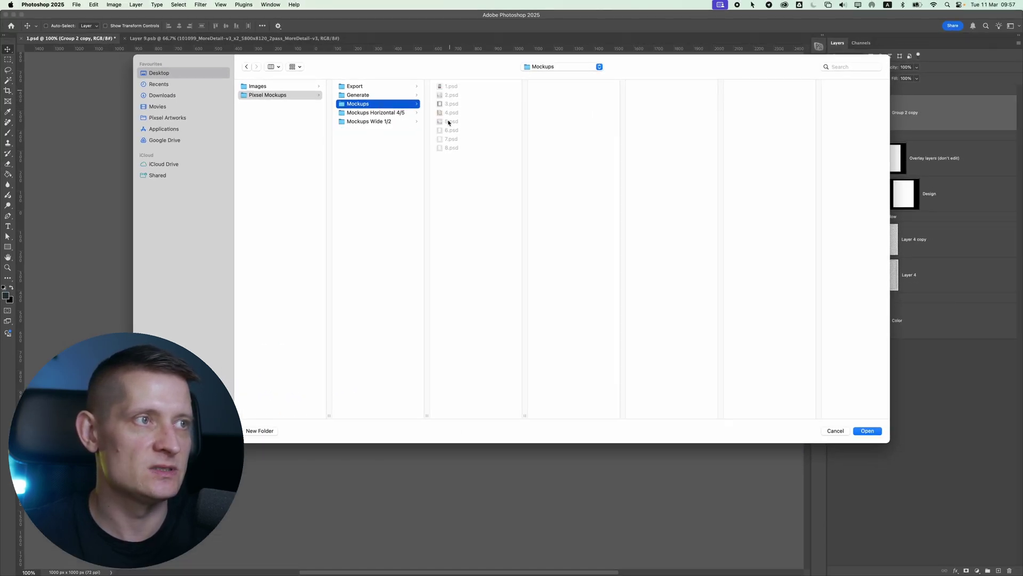
pyautogui.click(860, 431)
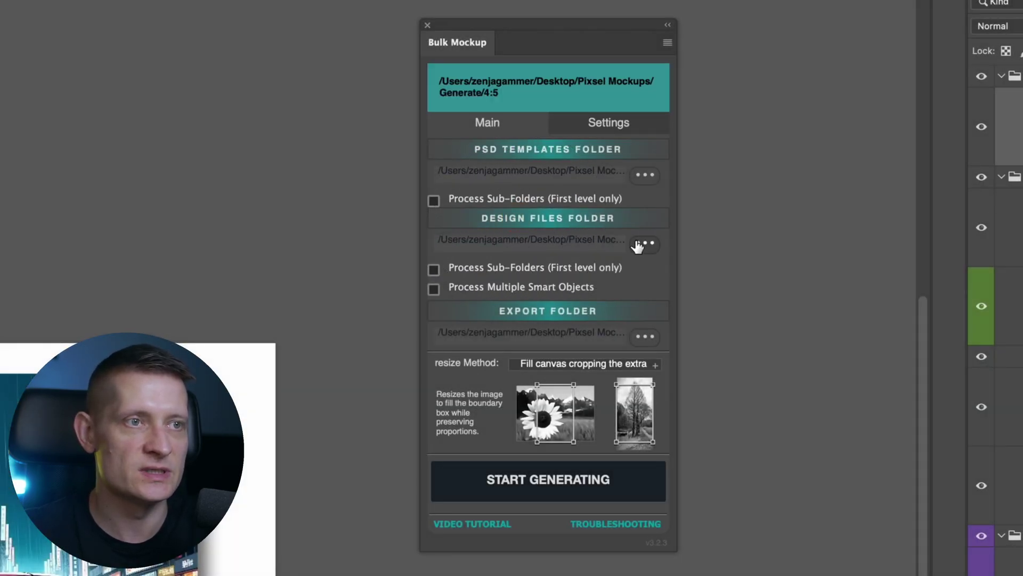
pyautogui.click(645, 243)
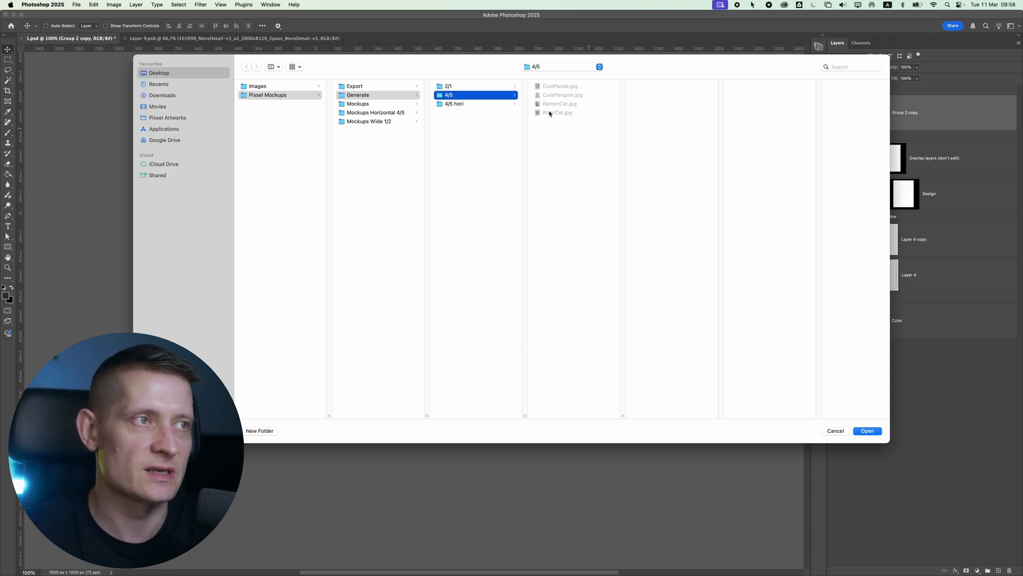
pyautogui.click(866, 431)
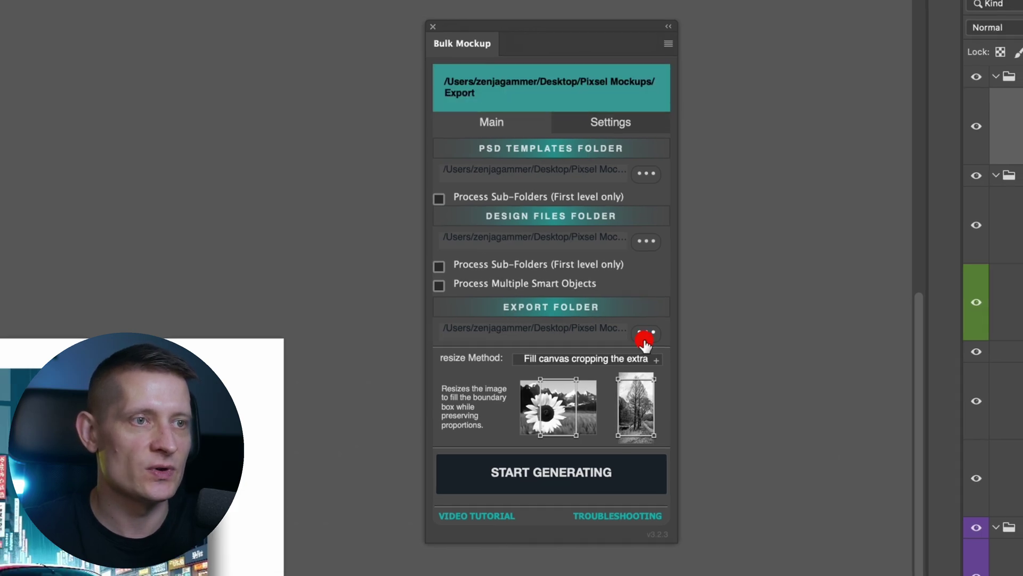
# Set the Export Folder to Pixsel Mockups/Export and keep the 'Fill canvas cropping the extra' resize method.
pyautogui.click(645, 336)
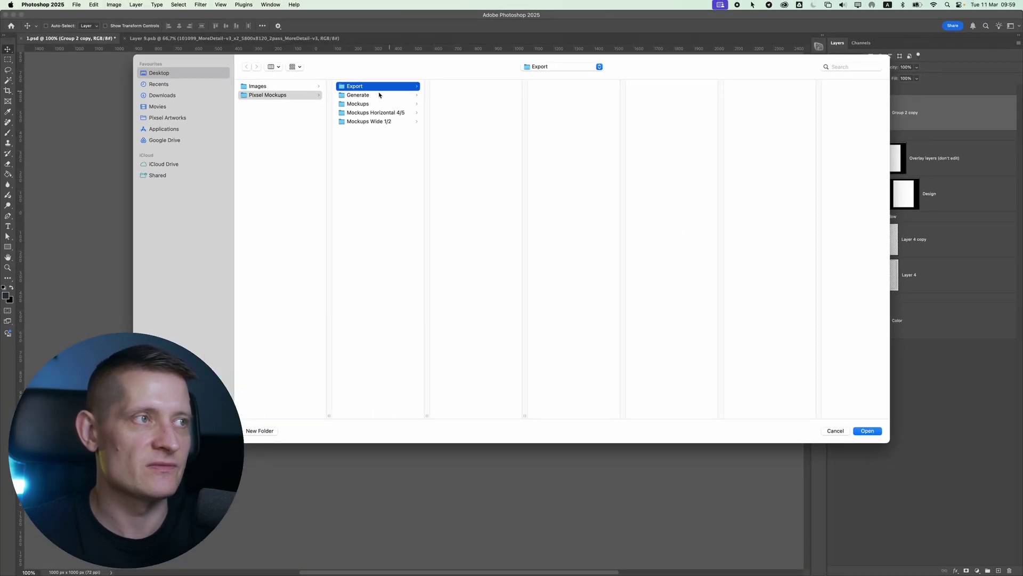
pyautogui.click(376, 95)
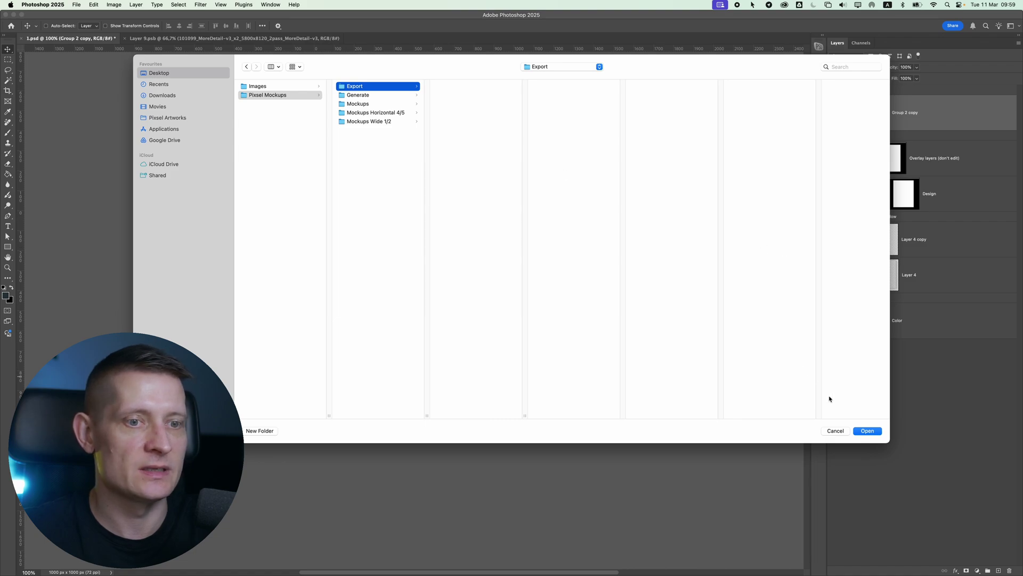
pyautogui.click(868, 432)
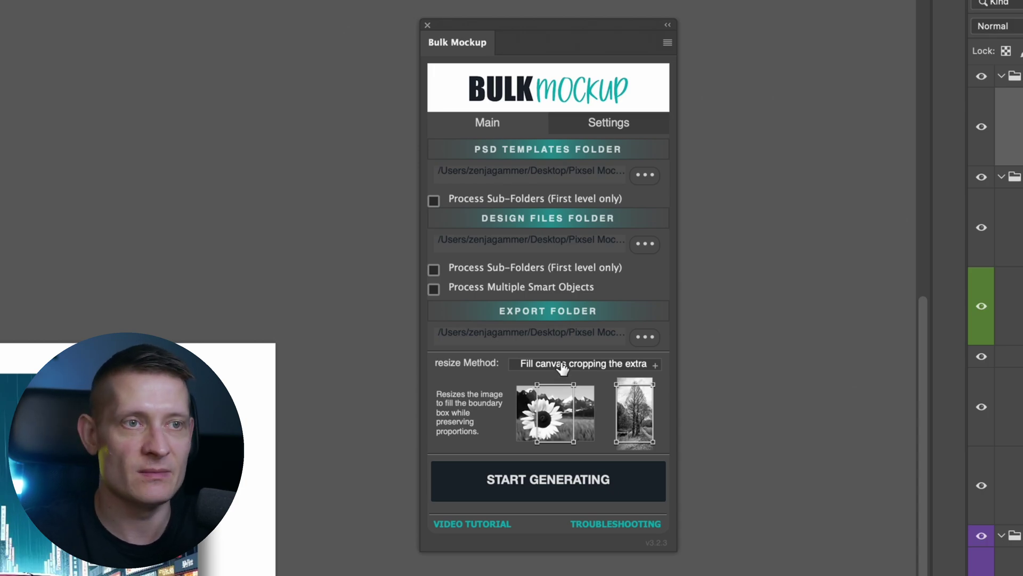
pyautogui.click(562, 368)
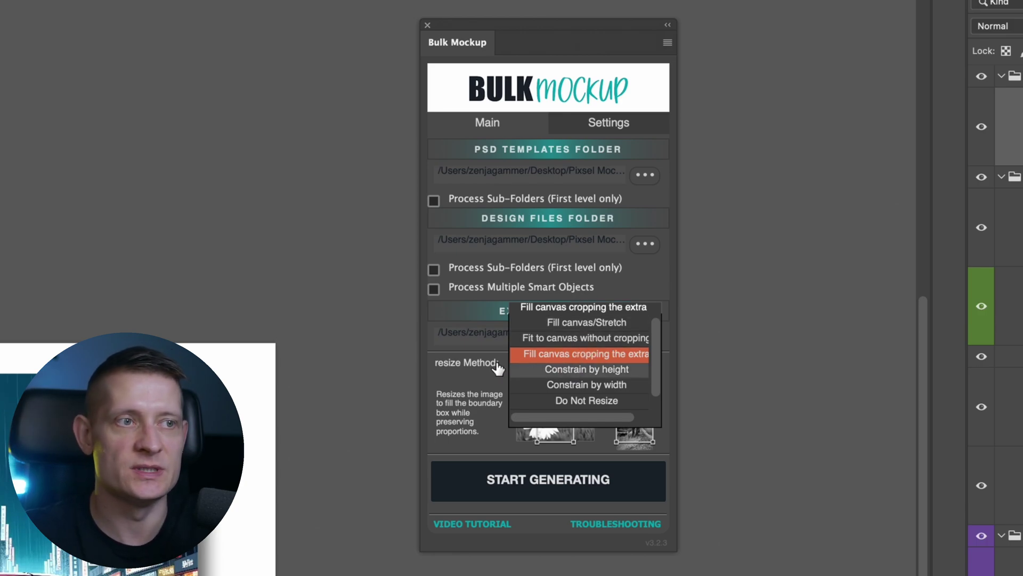
pyautogui.click(585, 353)
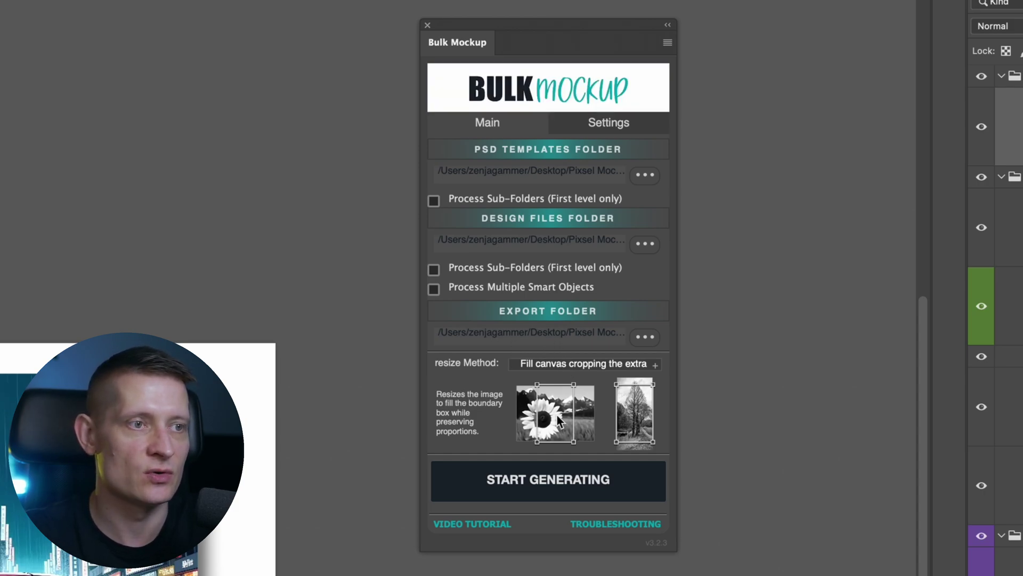
# In Settings, keep the design layer at Do not Scale and choose WEBP as the export format.
pyautogui.click(604, 128)
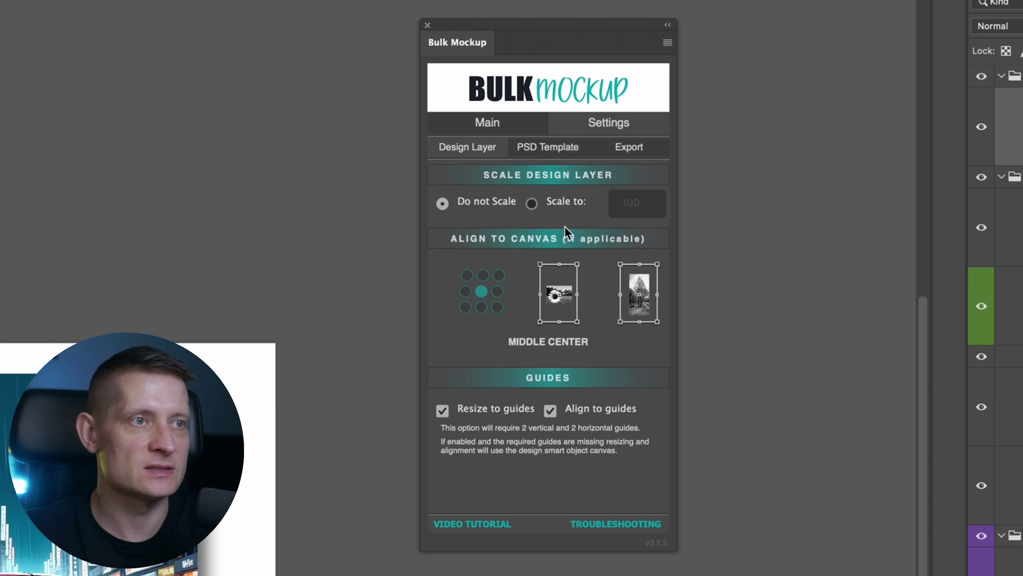
pyautogui.click(531, 203)
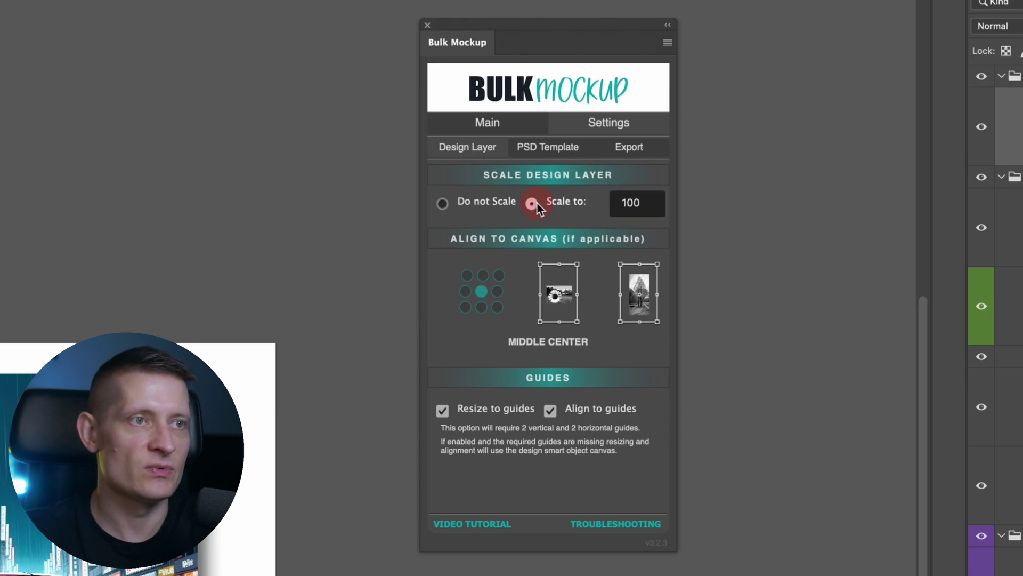
pyautogui.click(455, 203)
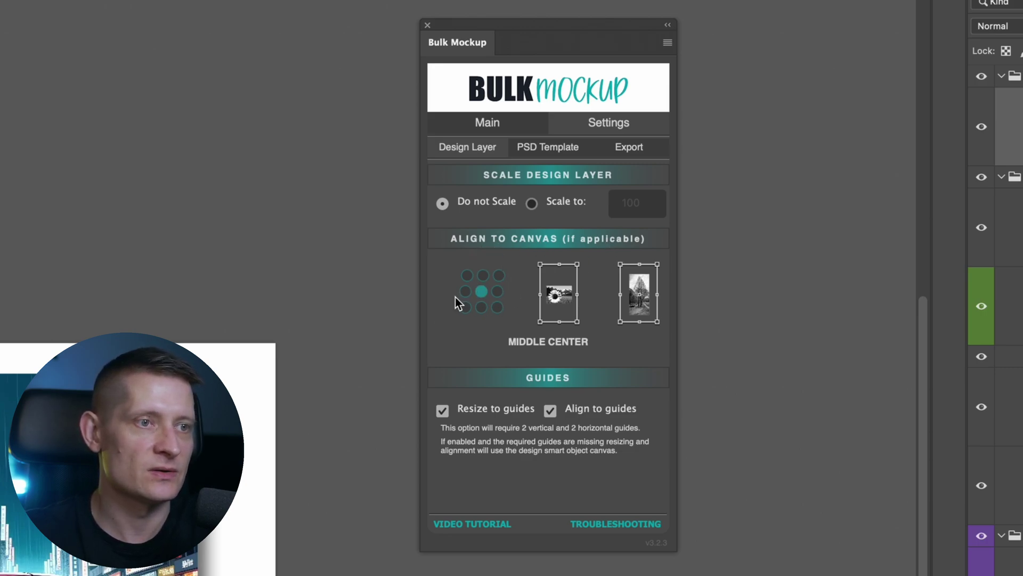
pyautogui.click(557, 148)
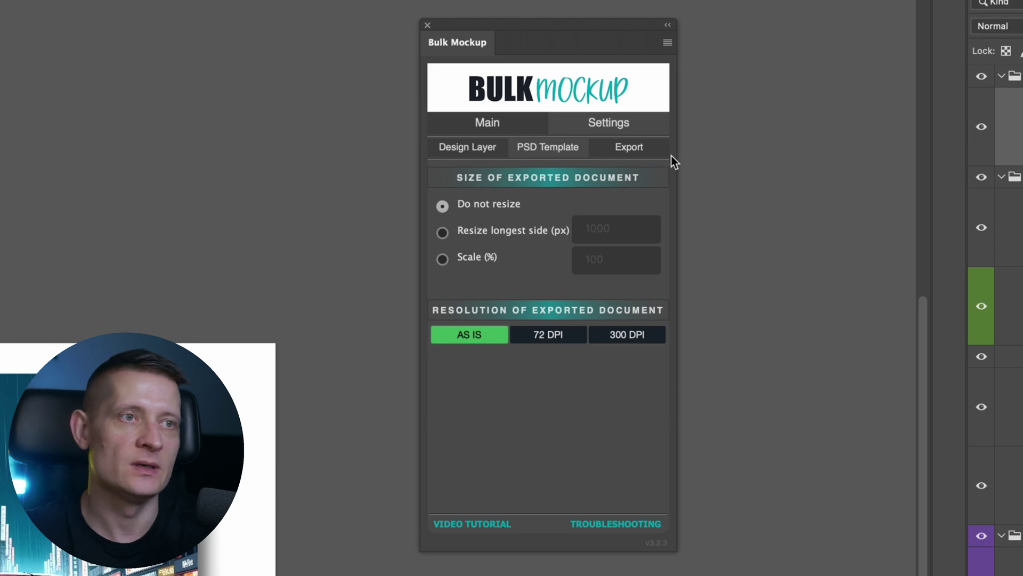
pyautogui.click(617, 153)
pyautogui.click(518, 169)
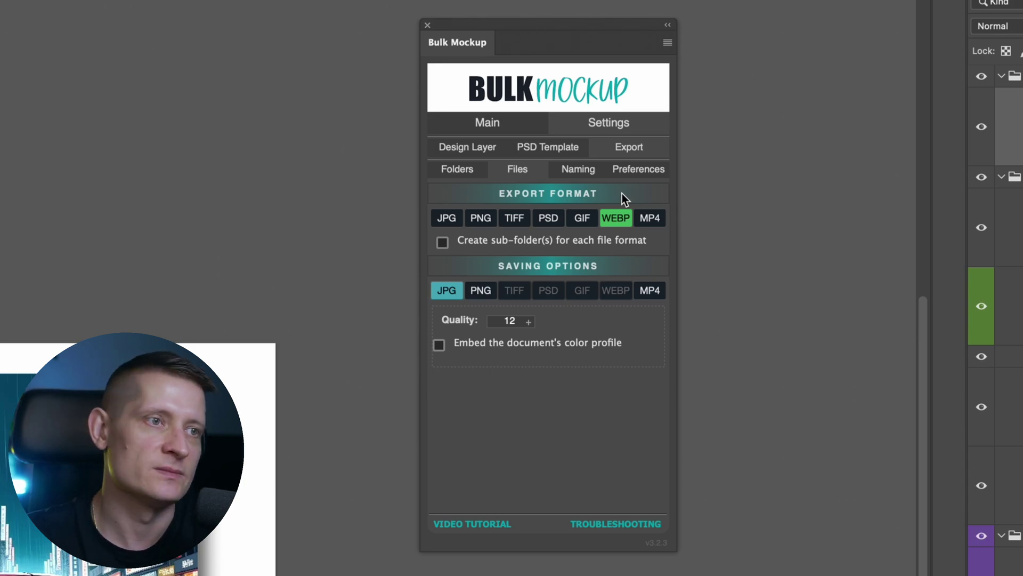
# Keep JPG quality at 12, check the Naming and Preferences pages, and return to Main.
pyautogui.click(518, 321)
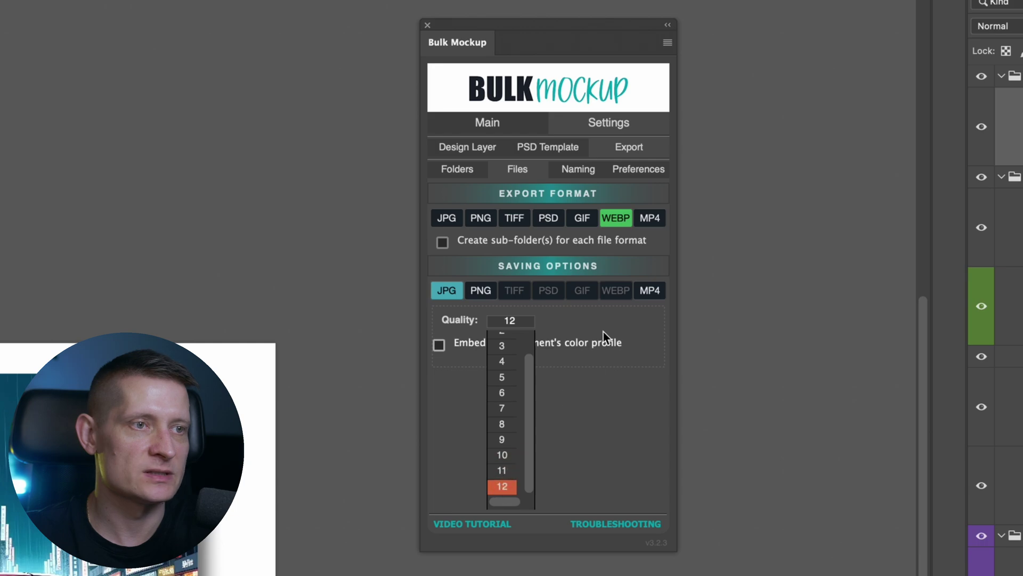
pyautogui.click(501, 487)
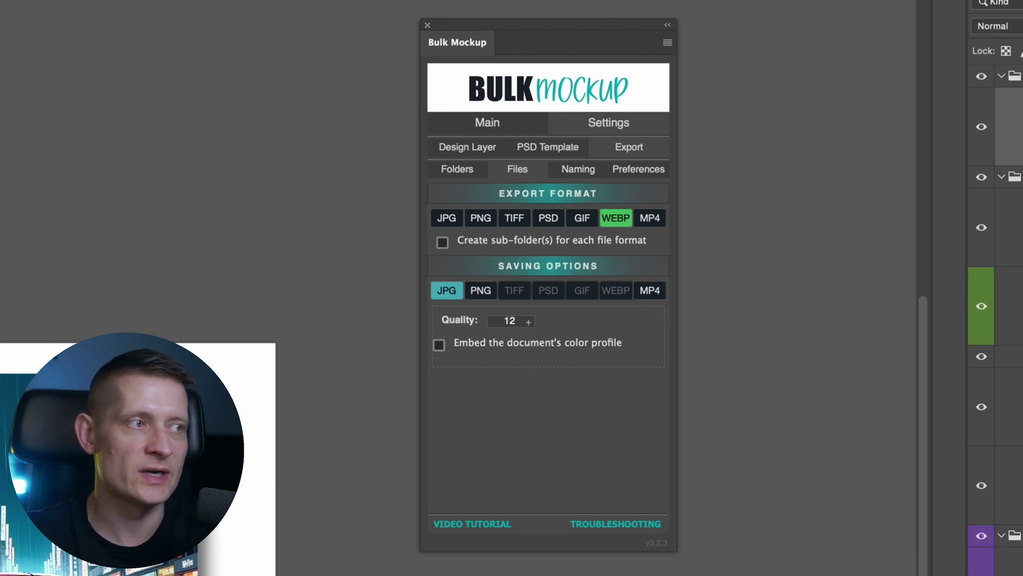
pyautogui.click(523, 322)
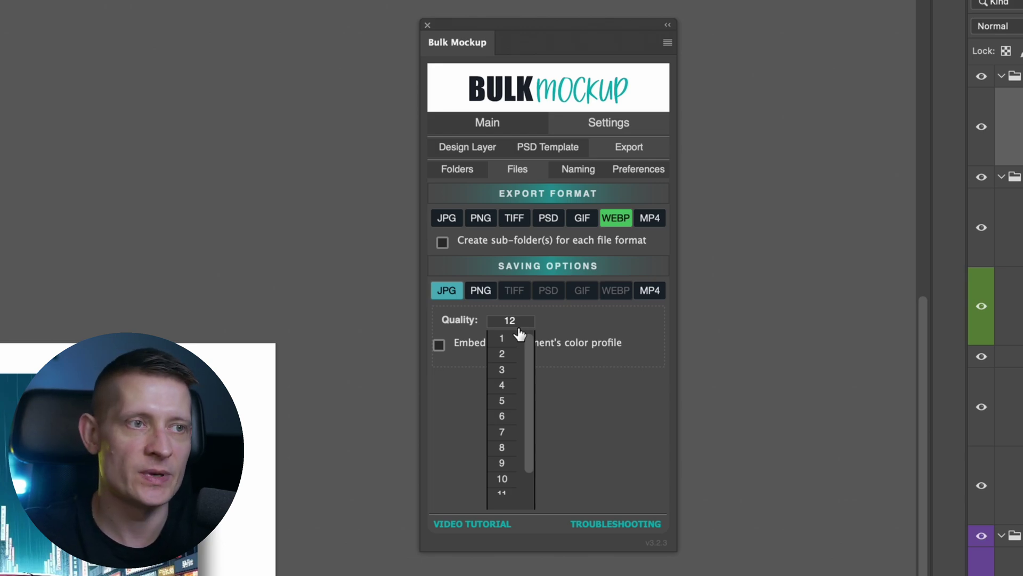
pyautogui.click(599, 319)
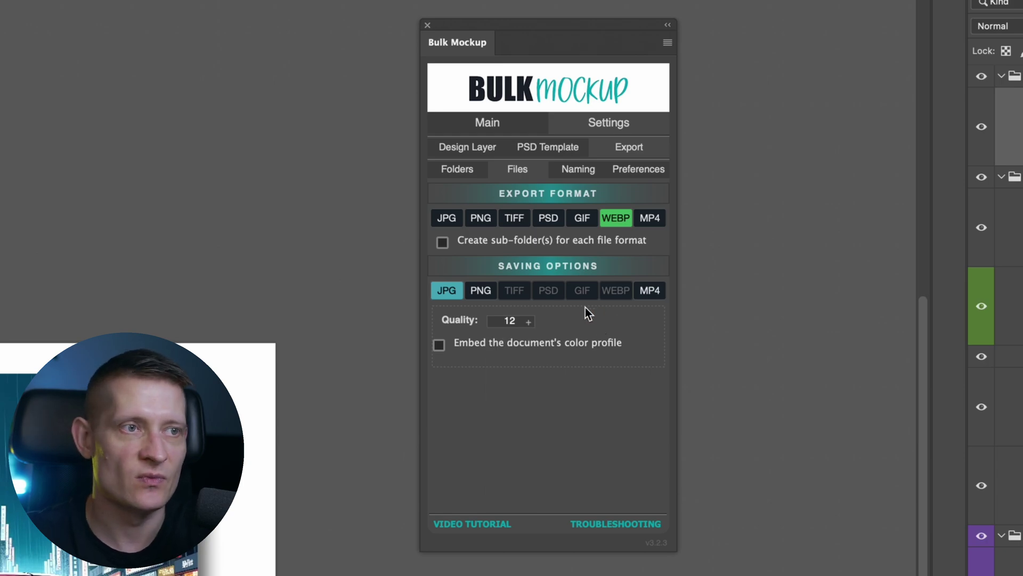
pyautogui.click(578, 168)
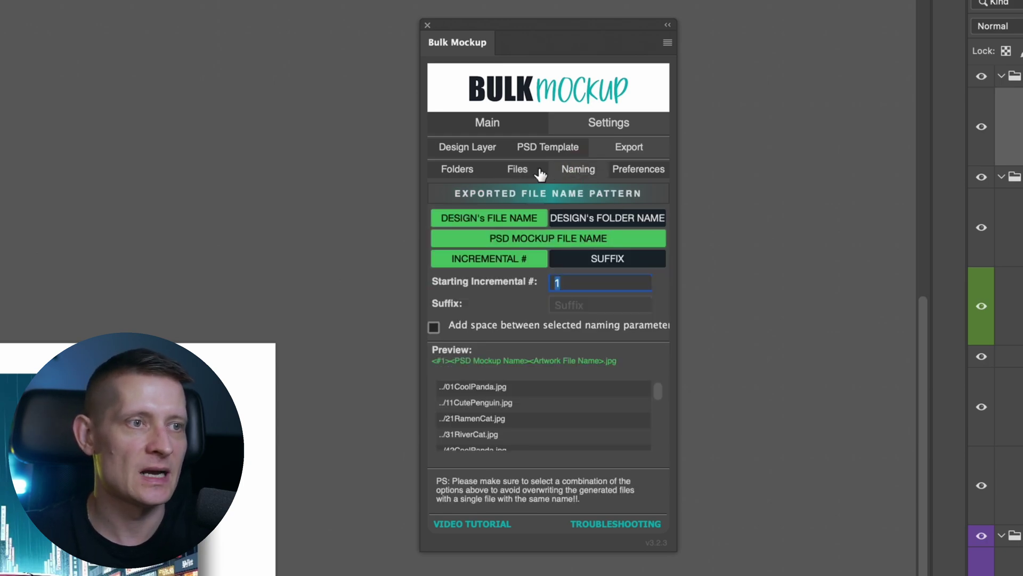
pyautogui.click(651, 168)
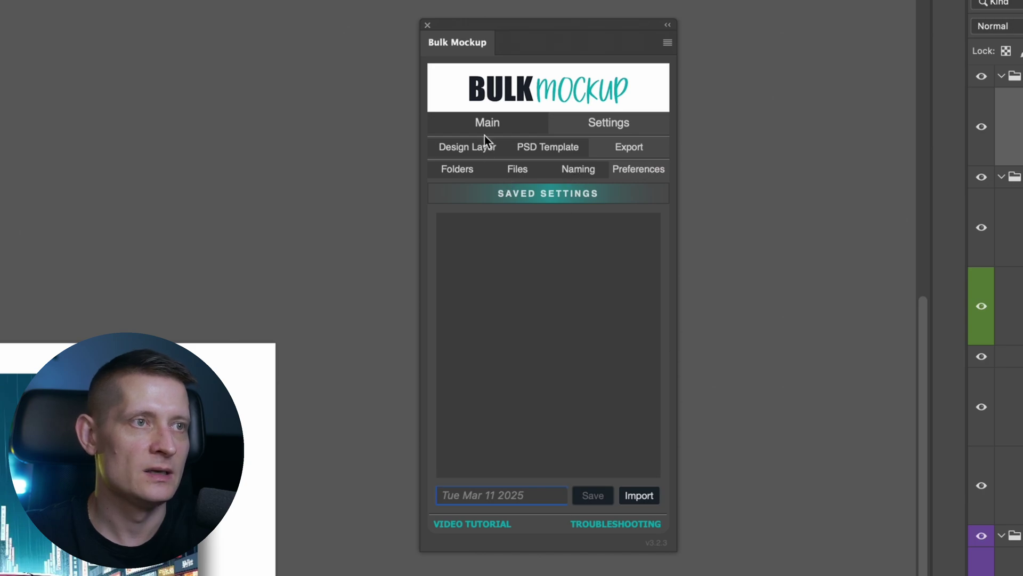
pyautogui.click(486, 127)
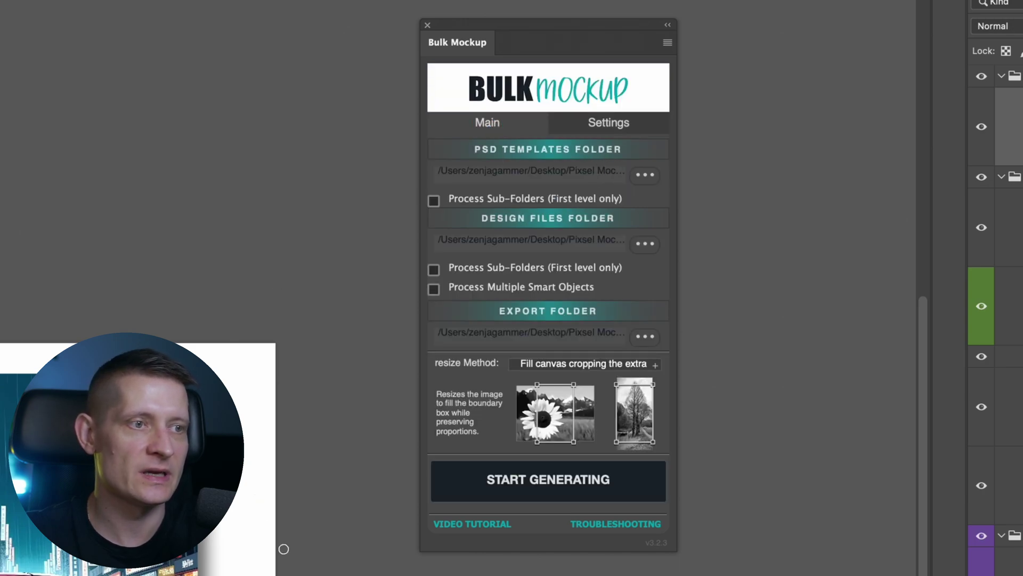
# Run START GENERATING so the designs, starting with the panda, are placed into the templates.
pyautogui.click(556, 481)
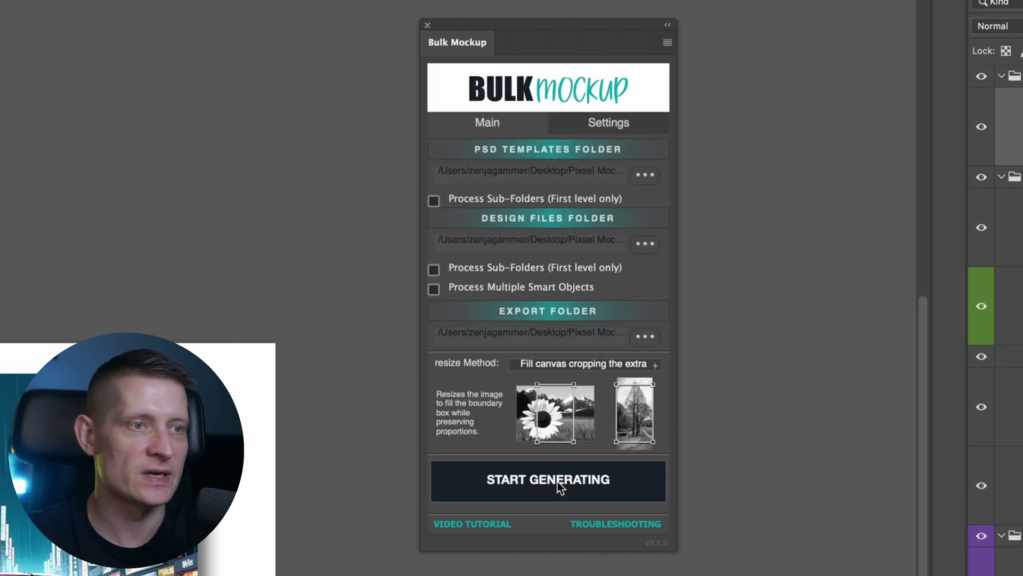